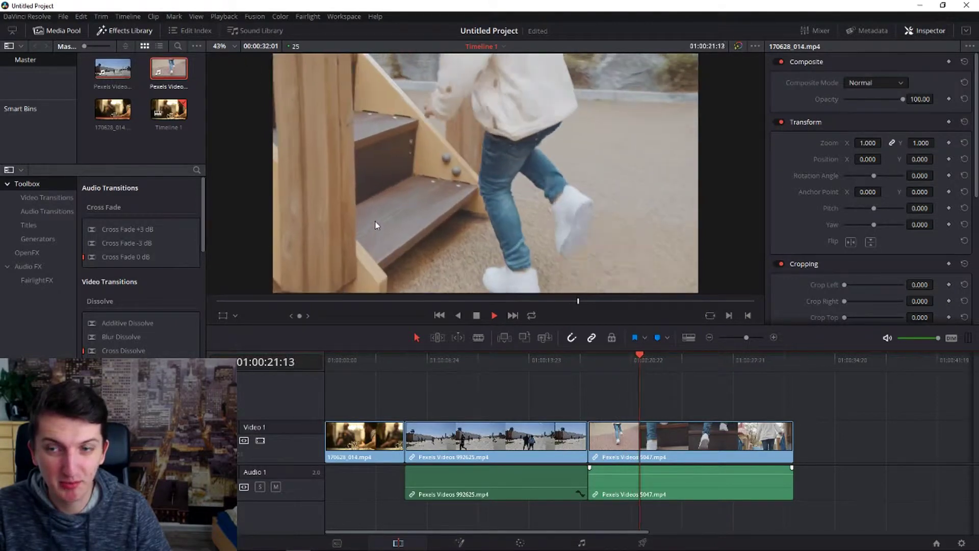
# Switch to the Color page and look through the first and second clips of the timeline
pyautogui.moveTo(714, 360); pyautogui.dragTo(780, 360)
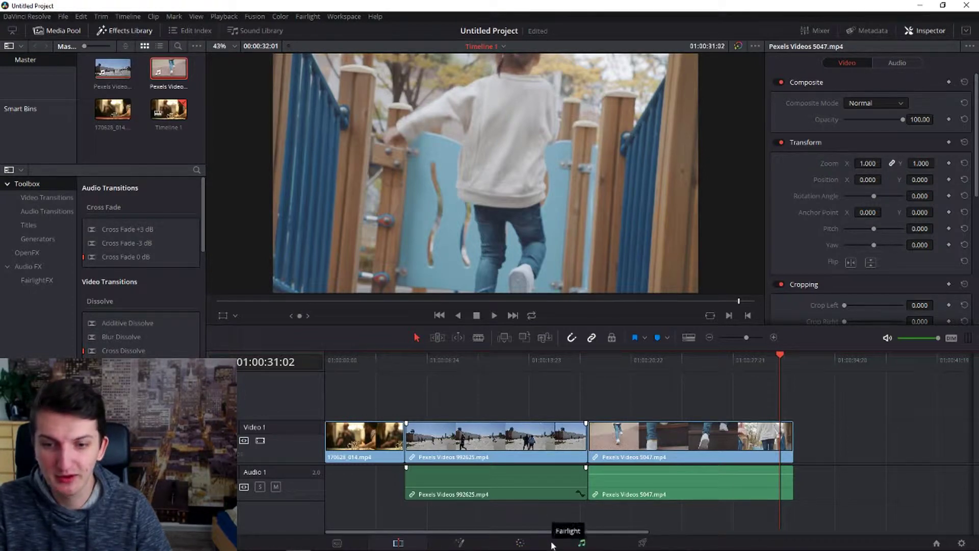
pyautogui.click(530, 544)
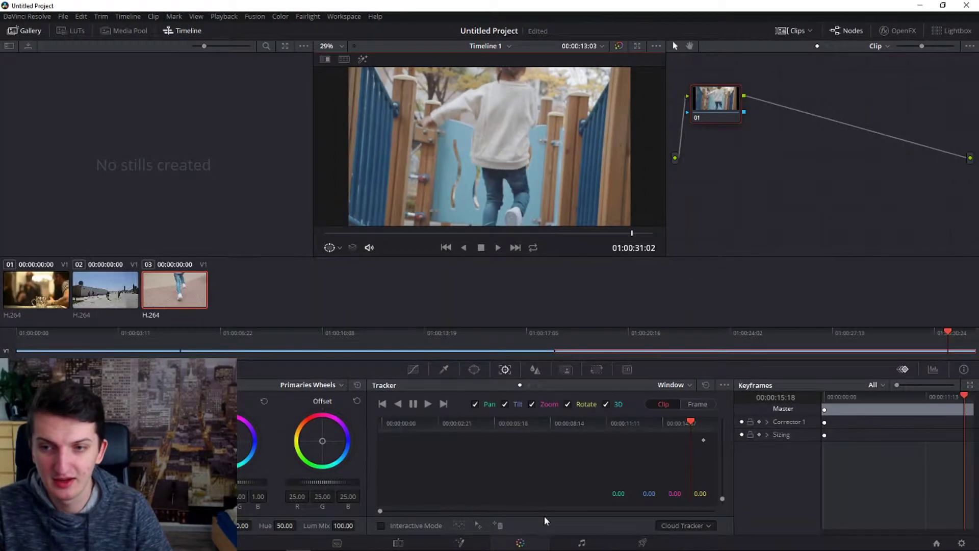
pyautogui.click(45, 306)
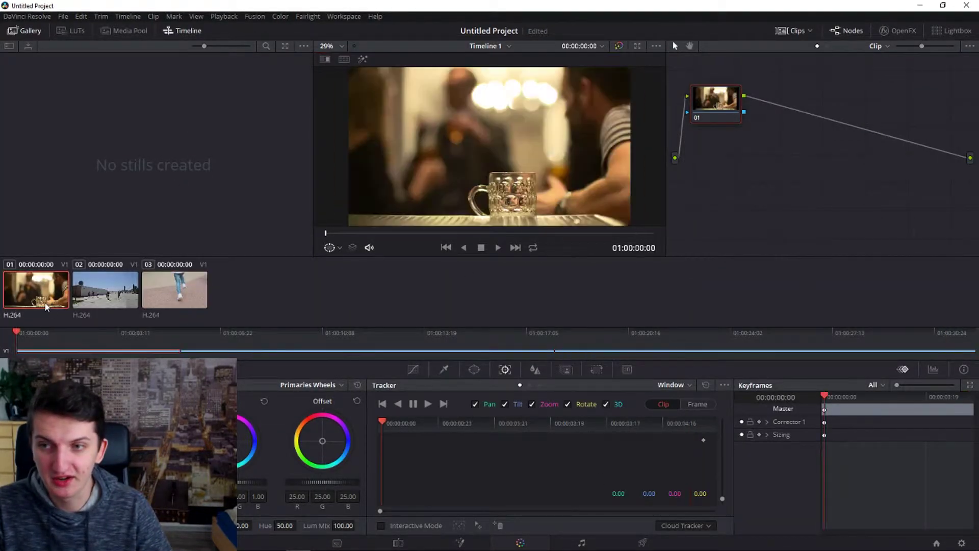
pyautogui.moveTo(715, 99); pyautogui.dragTo(746, 99)
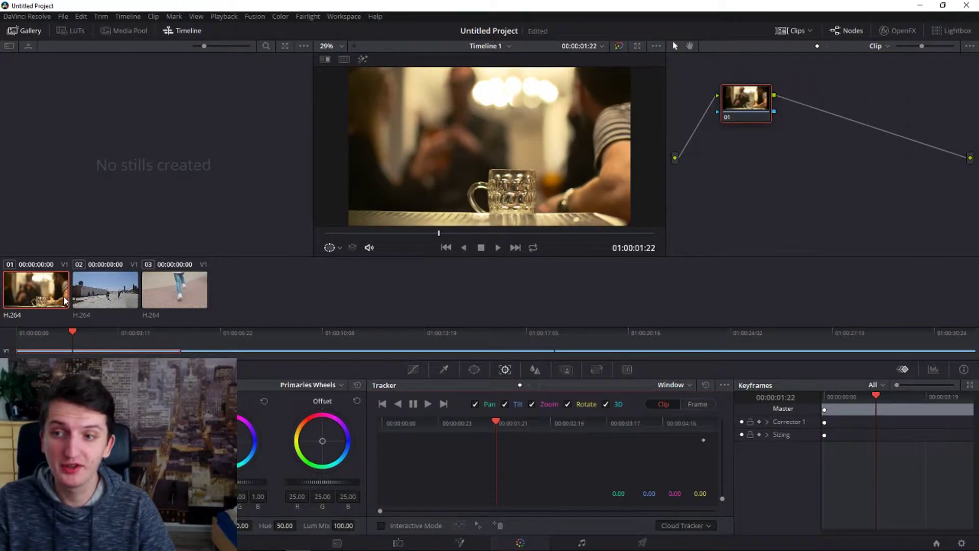
pyautogui.press('Down')
pyautogui.press('Down')
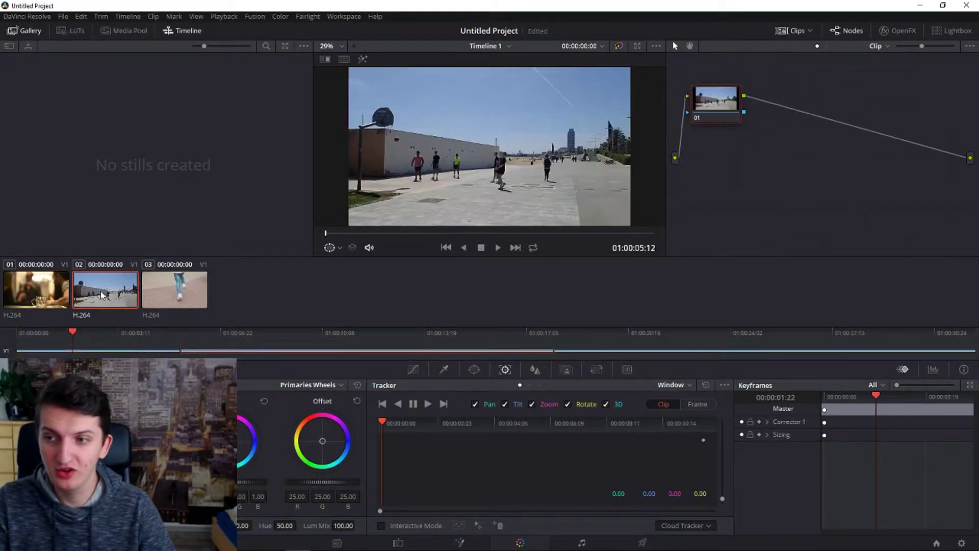
# Select the first clip, the beer mug shot, and set the tracker to Stabilizer mode
pyautogui.click(45, 293)
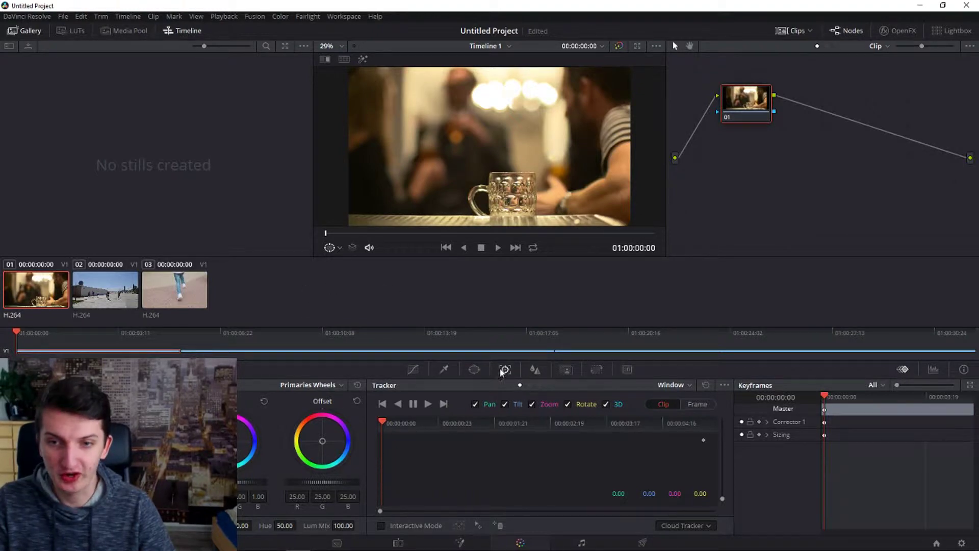
pyautogui.click(688, 386)
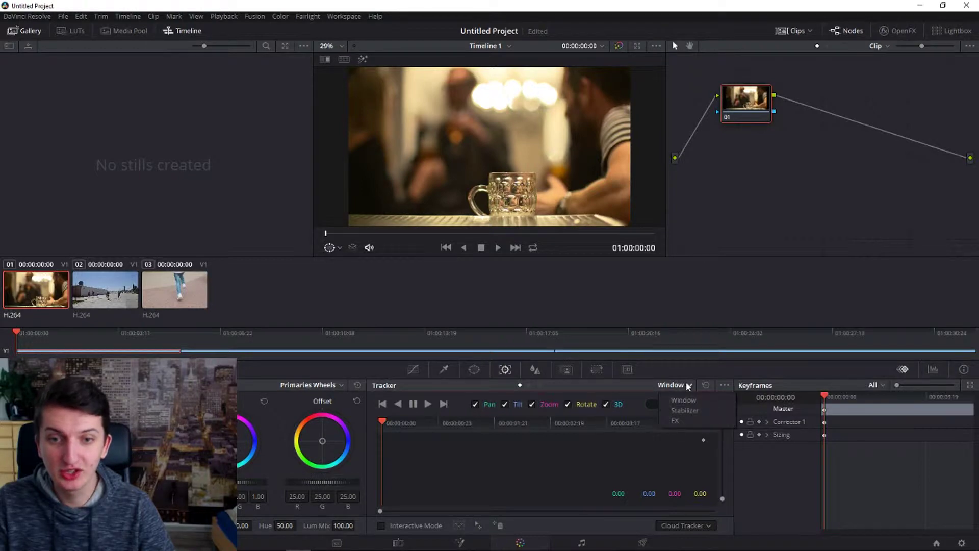
pyautogui.click(685, 411)
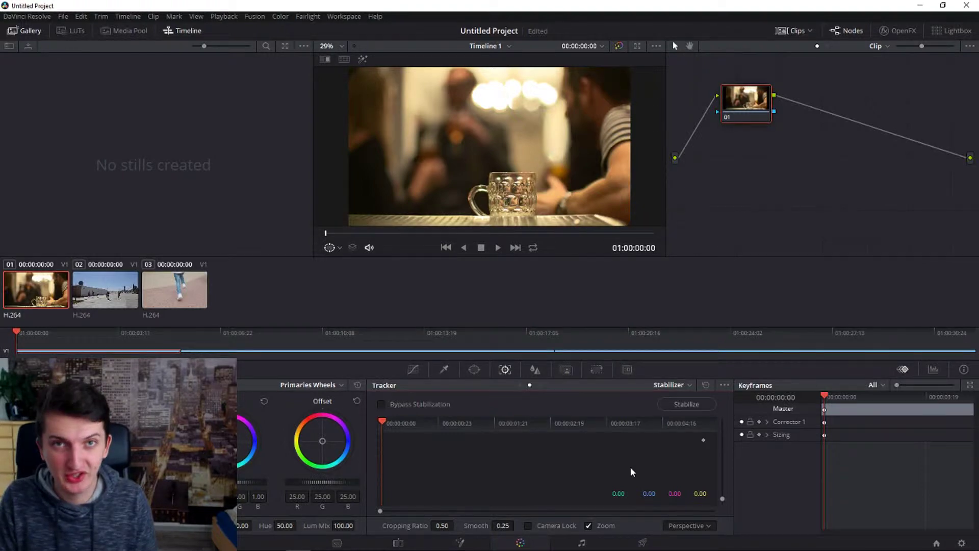
# Play the first clip to check its shake, return to its start and stabilize it
pyautogui.press('space')
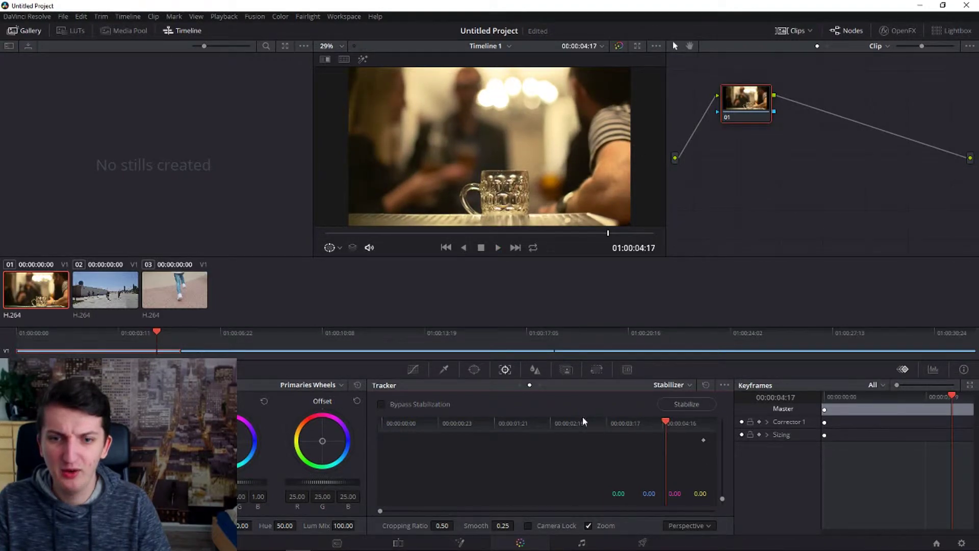
pyautogui.press('Home')
pyautogui.click(702, 404)
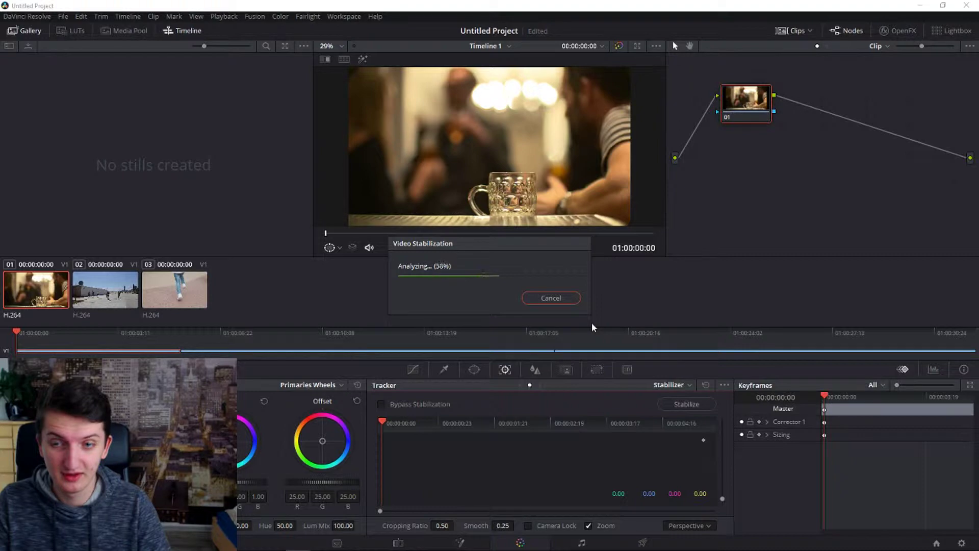
# Play the stabilized beer mug clip twice to review how steady the camera movement is
pyautogui.press('space')
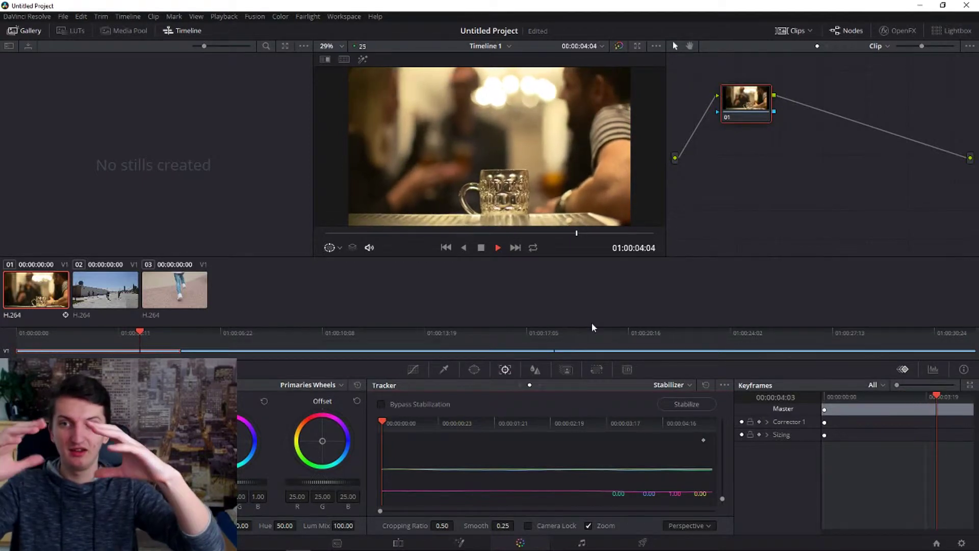
pyautogui.press('space')
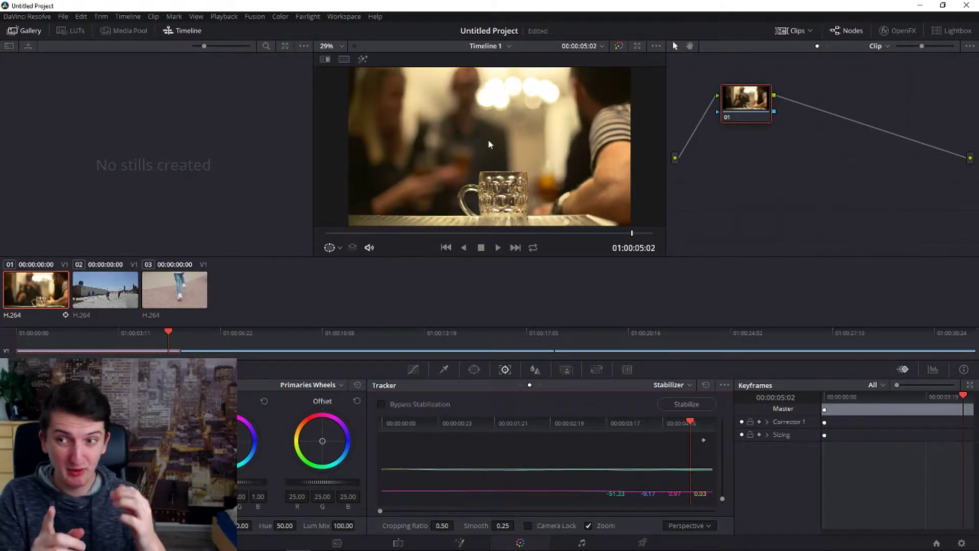
pyautogui.click(387, 427)
pyautogui.press('space')
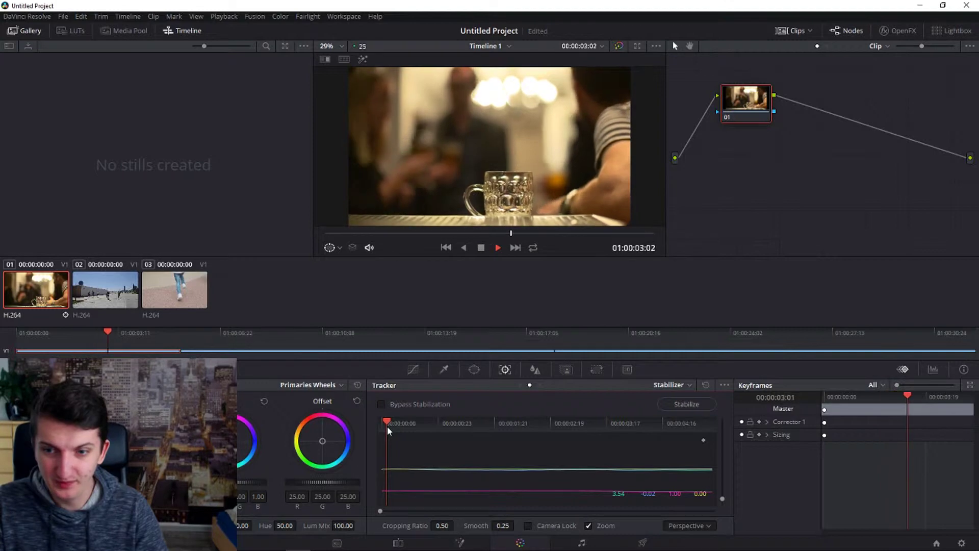
pyautogui.press('space')
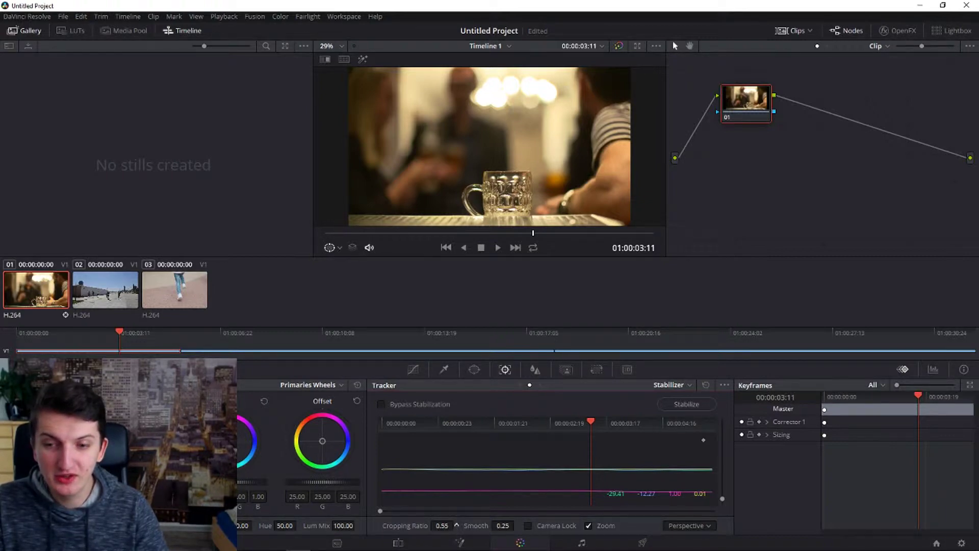
# Raise the first clip's cropping ratio to 0.74 and stabilize it again from its start
pyautogui.moveTo(457, 526); pyautogui.dragTo(456, 525)
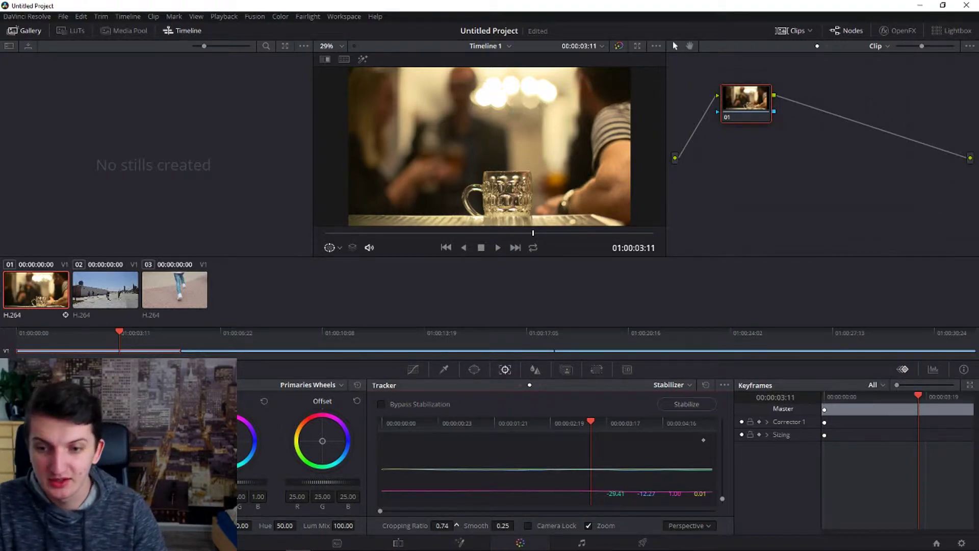
pyautogui.click(379, 429)
pyautogui.click(687, 404)
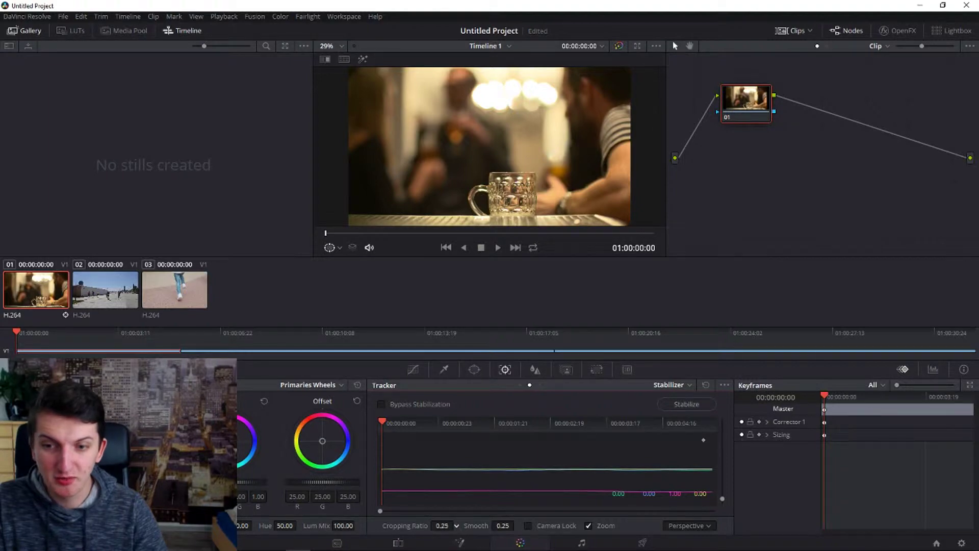
# Set the cropping ratio to 0.25, stabilize the first clip again and play part of it
pyautogui.click(692, 406)
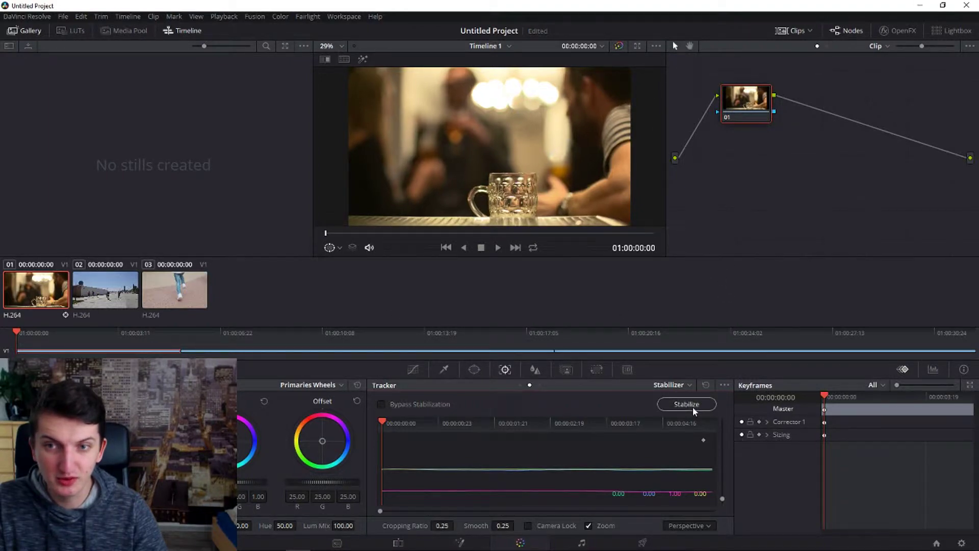
pyautogui.press('space')
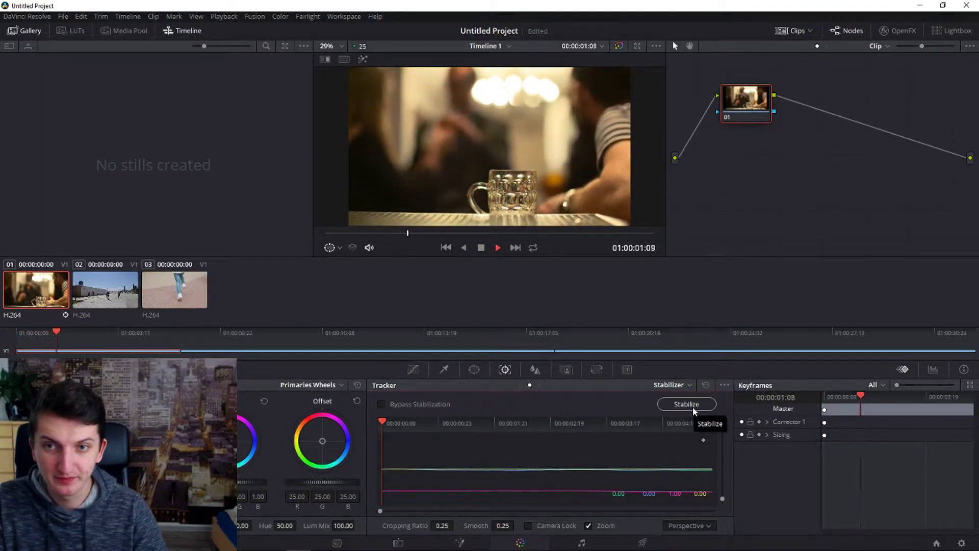
pyautogui.press('space')
# Raise the smooth value to 1.00 and compare playback of the clip with stabilization bypassed and active
pyautogui.moveTo(503, 525); pyautogui.dragTo(516, 525)
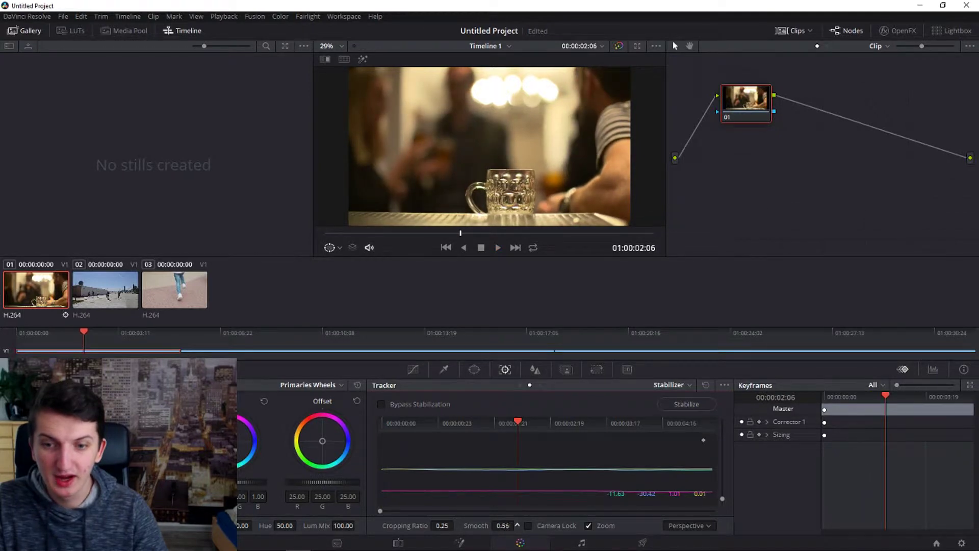
pyautogui.click(383, 403)
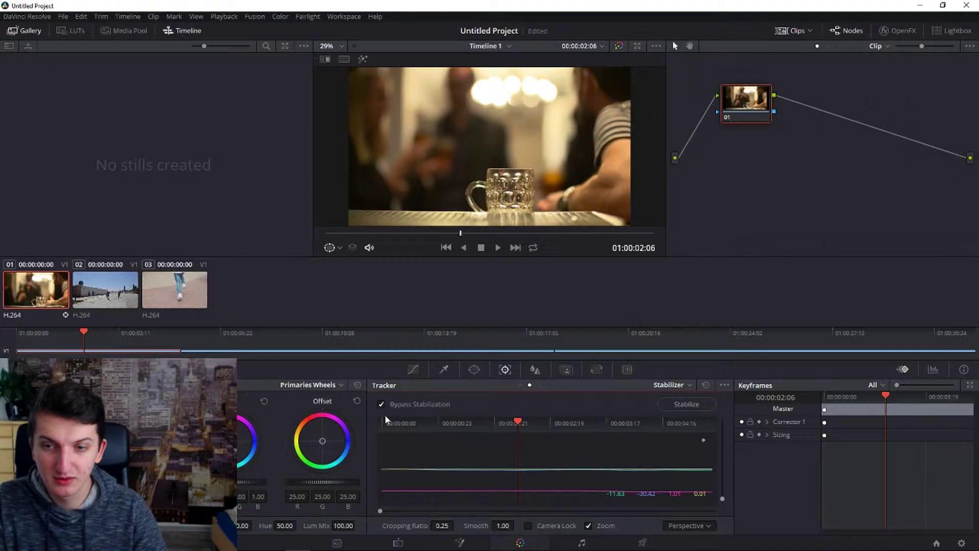
pyautogui.click(383, 422)
pyautogui.press('space')
pyautogui.click(381, 404)
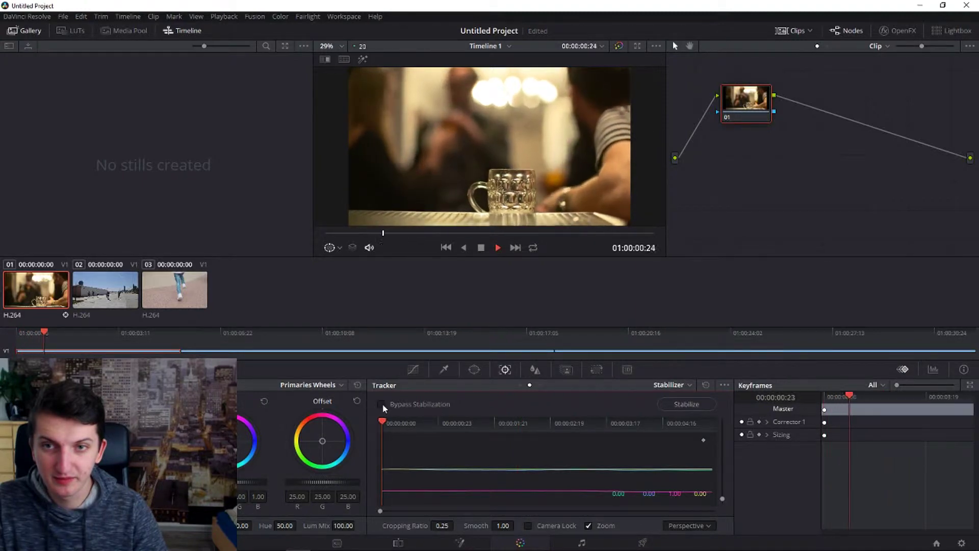
# Stop playback, stabilize the first clip with the smooth value of 1.00 and play the result from the start
pyautogui.click(675, 404)
pyautogui.press('space')
pyautogui.click(674, 404)
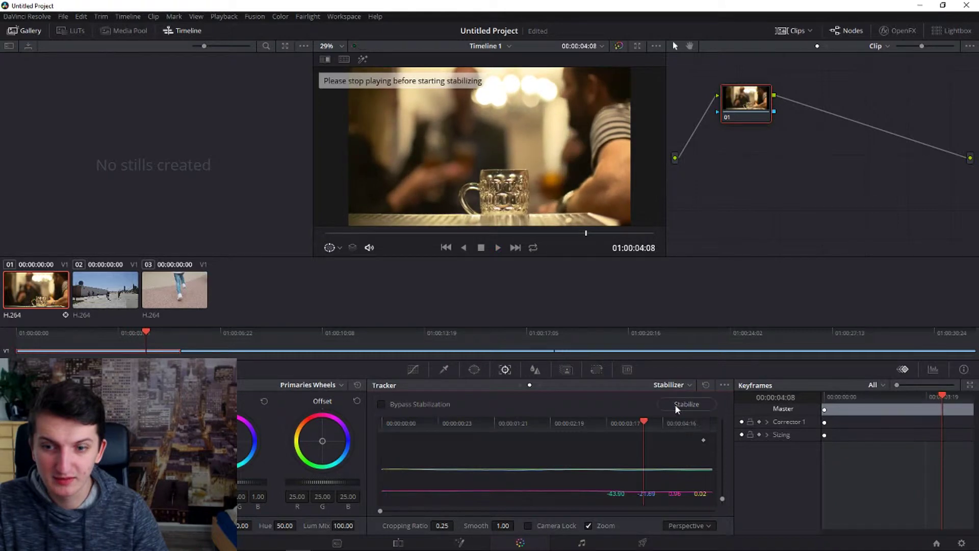
pyautogui.press('Home')
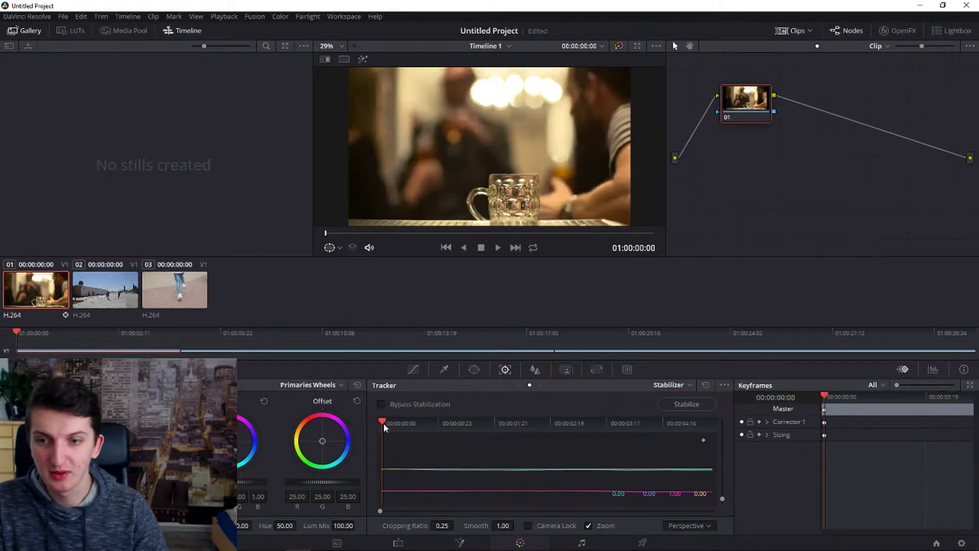
pyautogui.click(502, 525)
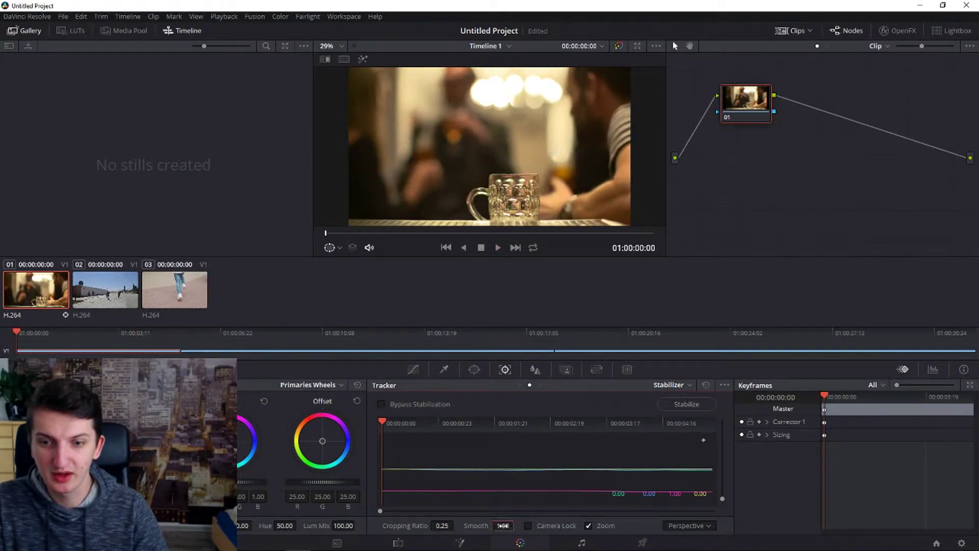
pyautogui.press('space')
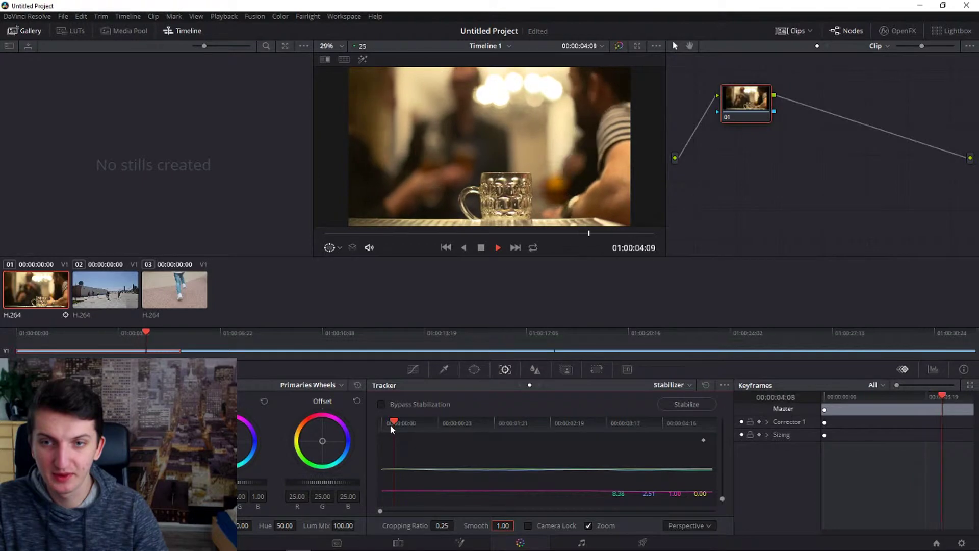
# Lower the smooth value to 0.26, stabilize the first clip again from its start and play it back
pyautogui.click(390, 424)
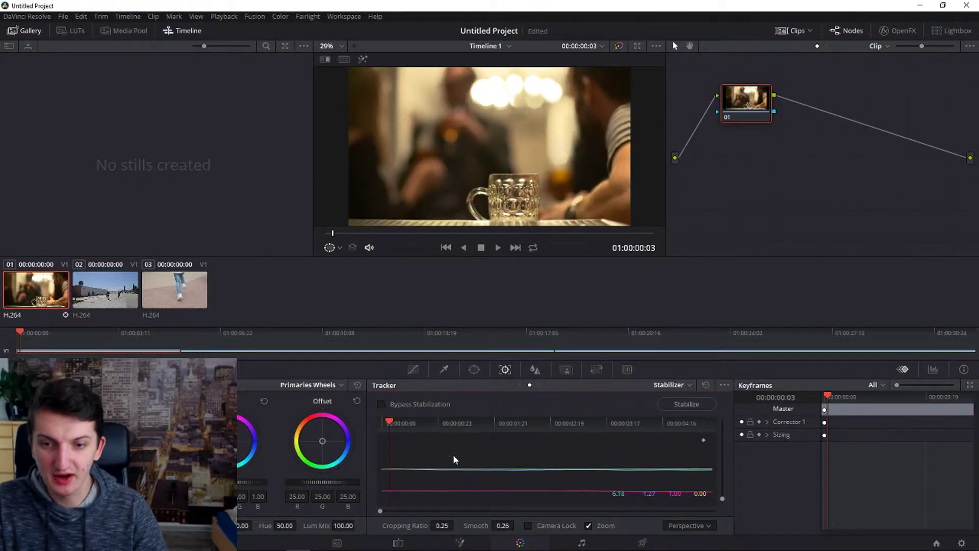
pyautogui.click(382, 429)
pyautogui.press('space')
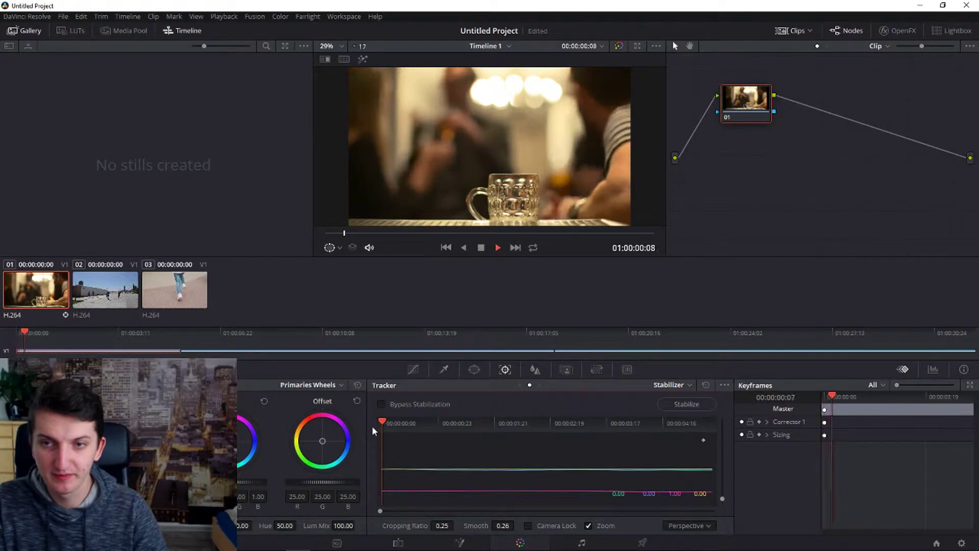
pyautogui.press('space')
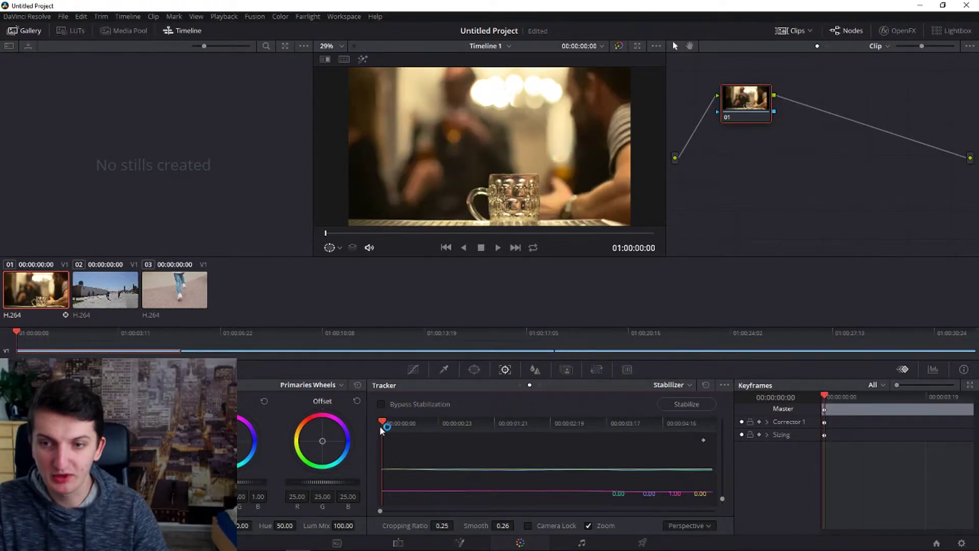
pyautogui.click(700, 400)
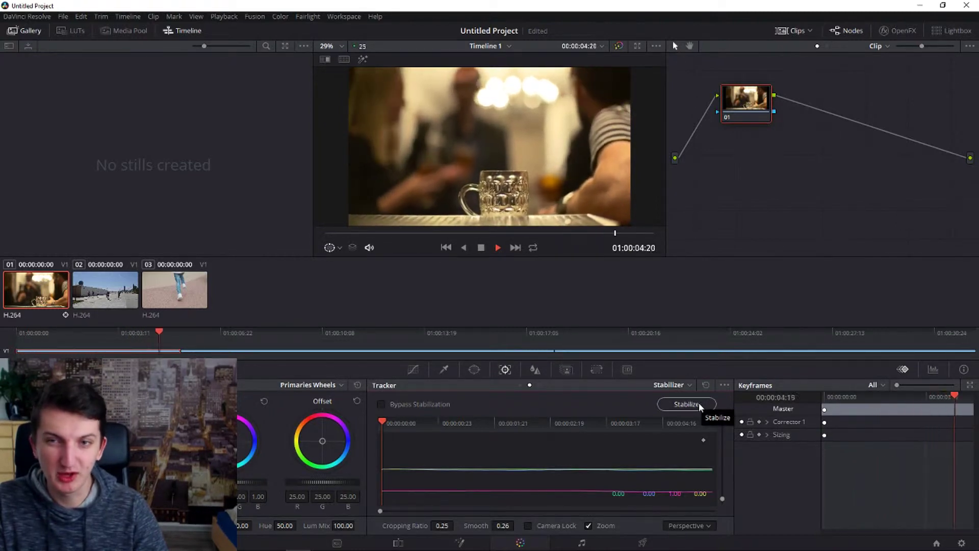
# Select the second clip, the seaside promenade shot, and play it to examine its camera shake
pyautogui.click(110, 292)
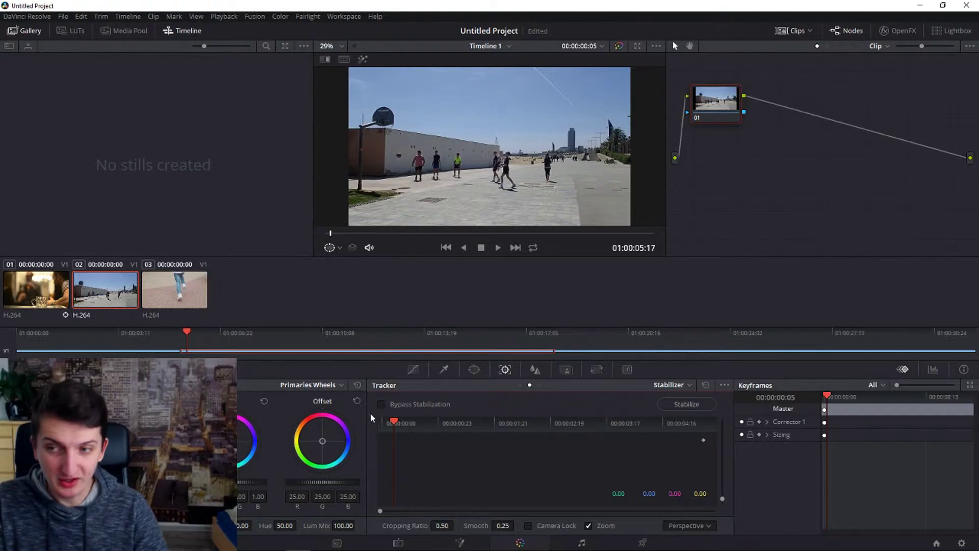
pyautogui.click(37, 304)
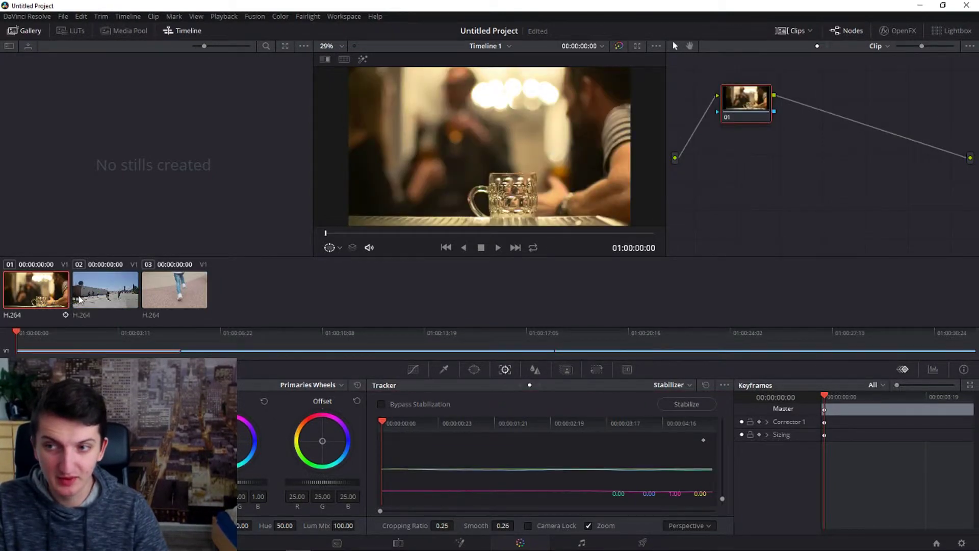
pyautogui.click(80, 299)
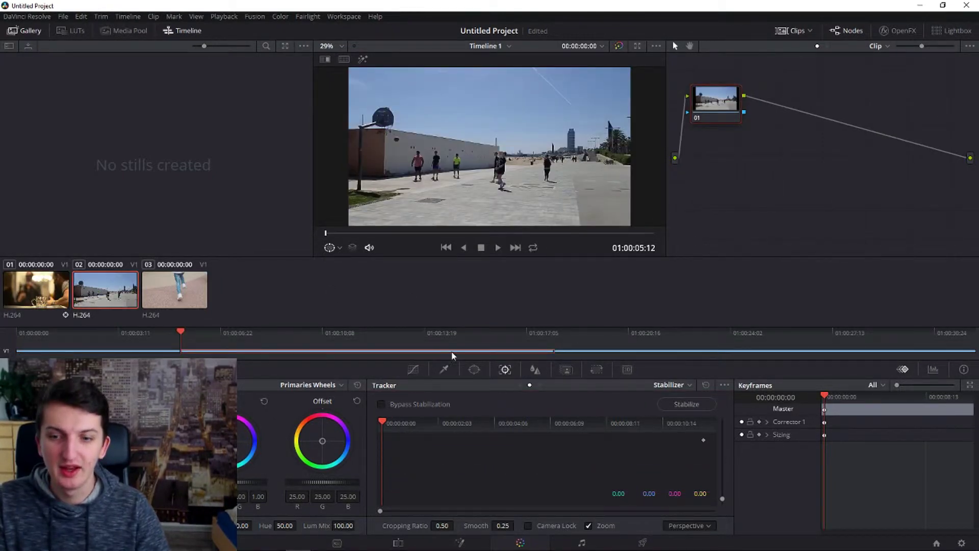
pyautogui.press('space')
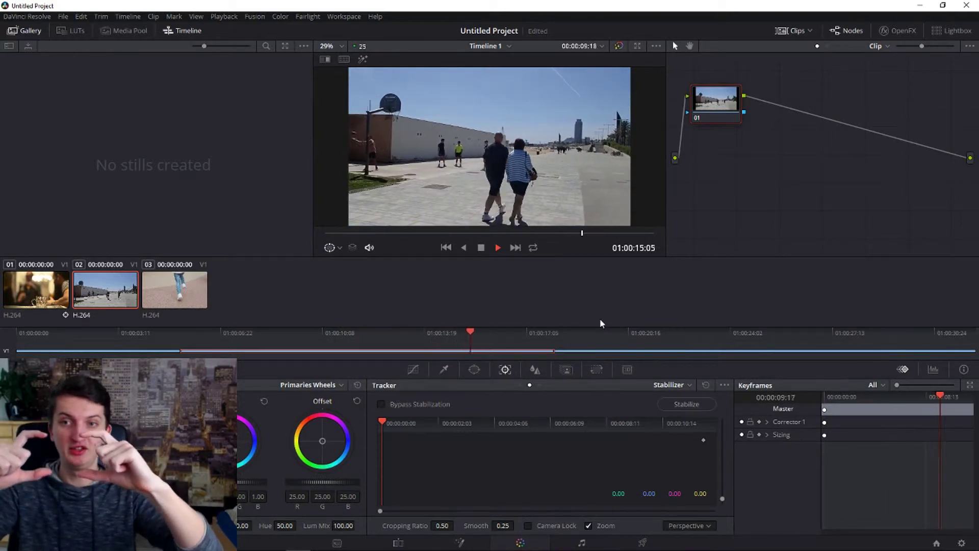
pyautogui.press('space')
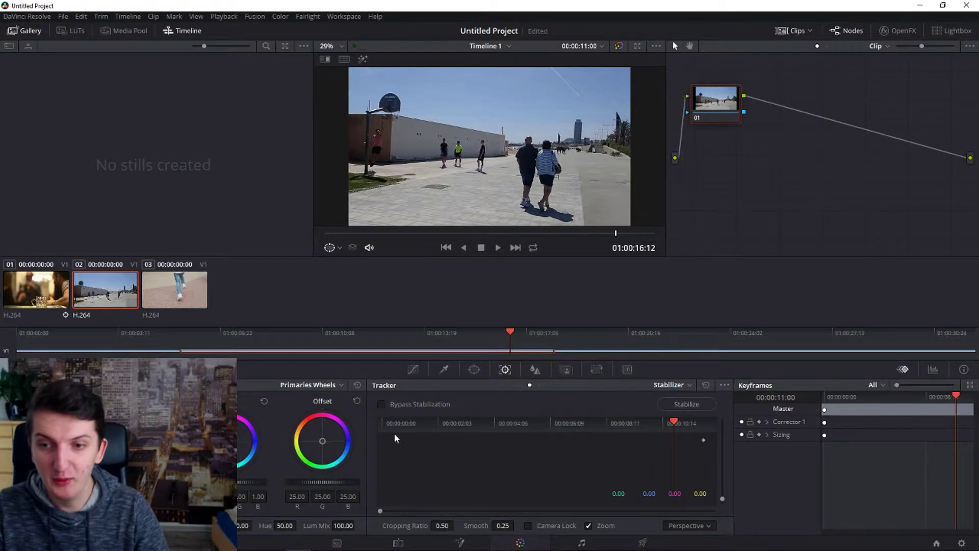
# Return to near the start of the second clip, enable Camera Lock and stabilize the clip
pyautogui.moveTo(378, 425); pyautogui.dragTo(387, 426)
pyautogui.click(527, 525)
pyautogui.click(694, 401)
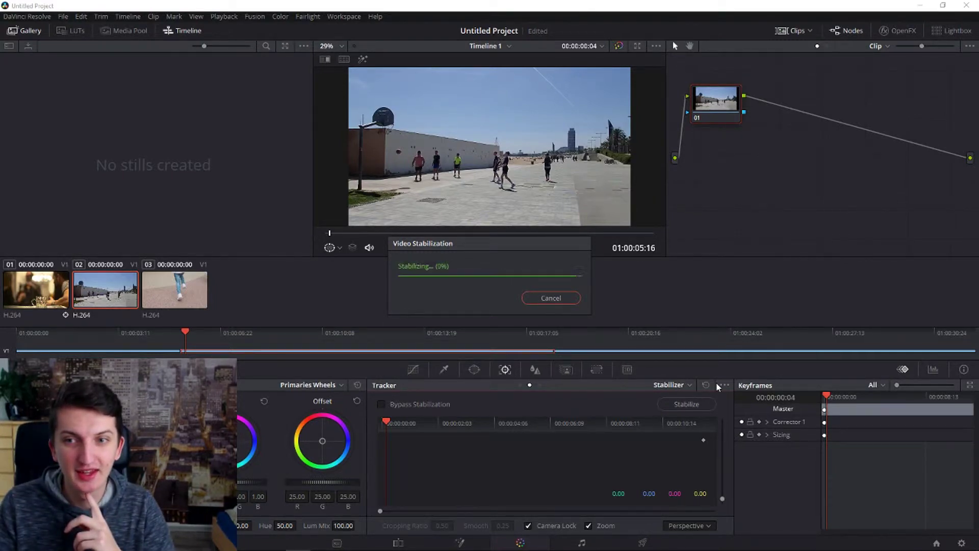
# Play back the stabilized second clip to examine the Camera Lock result, stop, and return to the clip's first frame
pyautogui.press('space')
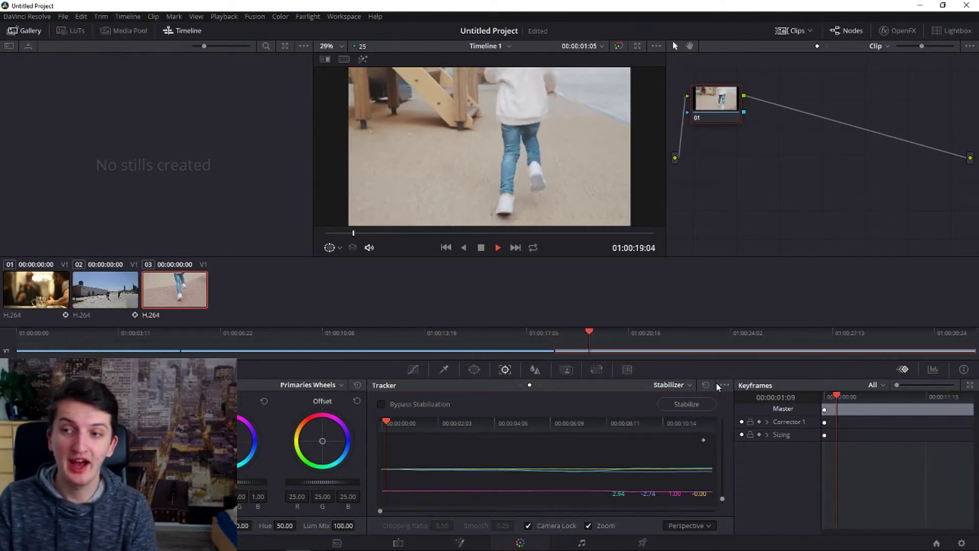
pyautogui.press('space')
pyautogui.click(101, 286)
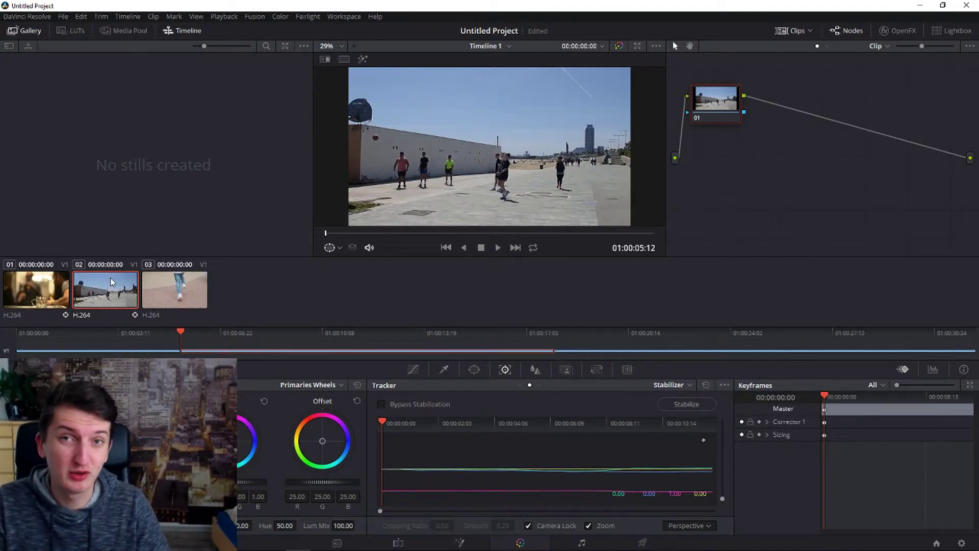
# Select the third clip, the shot following the running child's legs, and play it to examine its camera shake
pyautogui.click(173, 289)
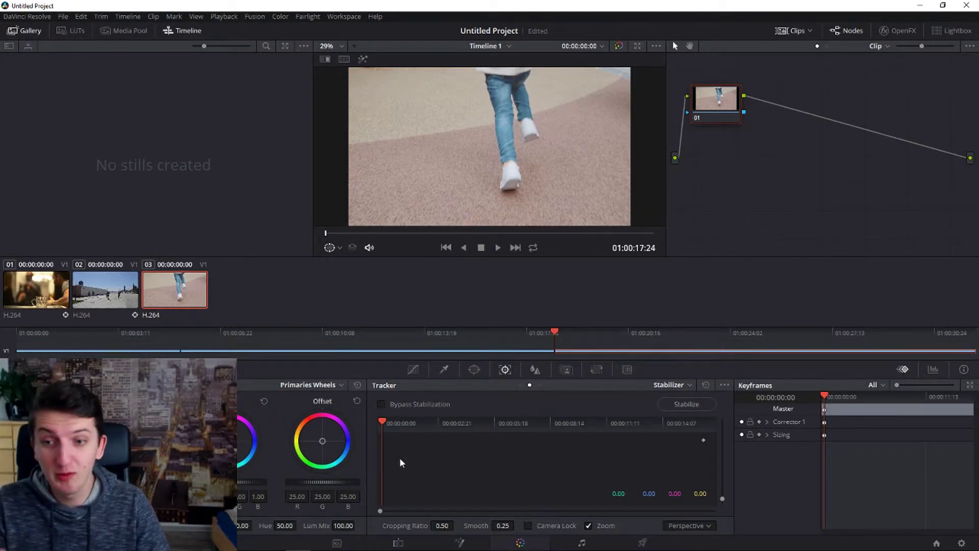
pyautogui.press('space')
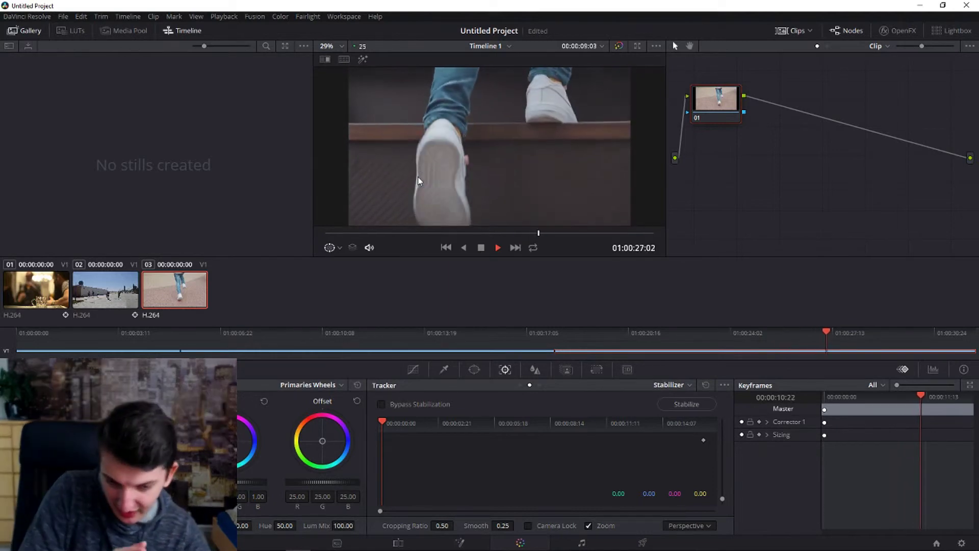
pyautogui.press('space')
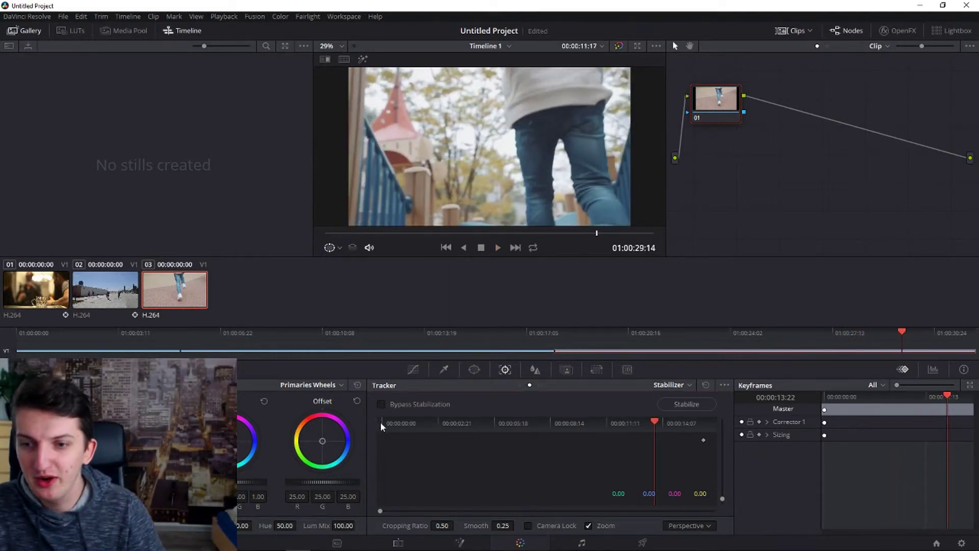
# Try stabilizing the third clip from its start with cropping ratio 0.50 and smooth 0.25, and play the result
pyautogui.click(382, 423)
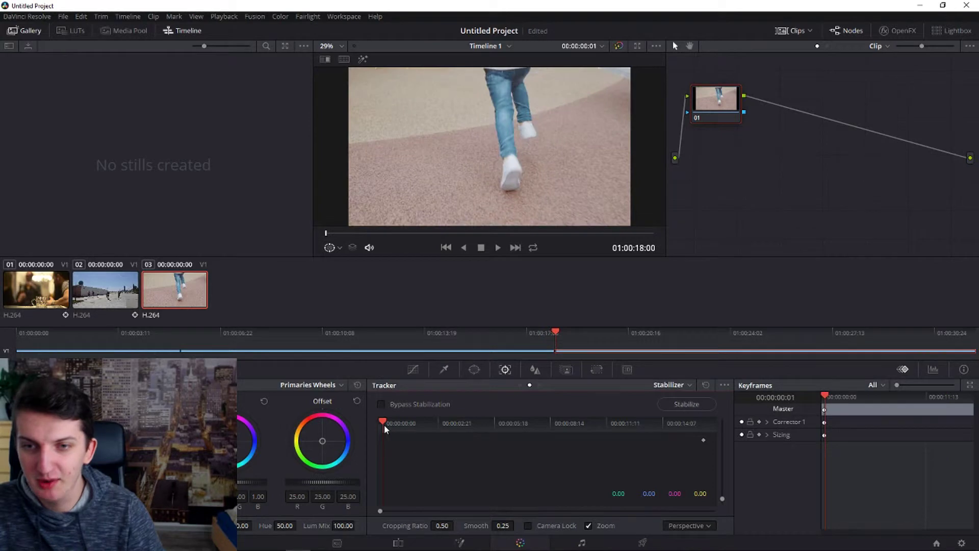
pyautogui.click(702, 405)
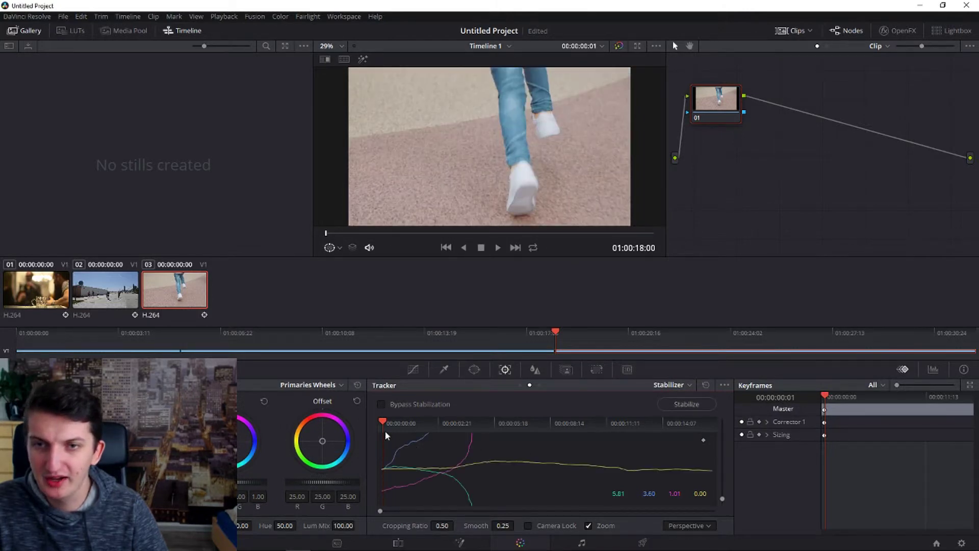
pyautogui.press('space')
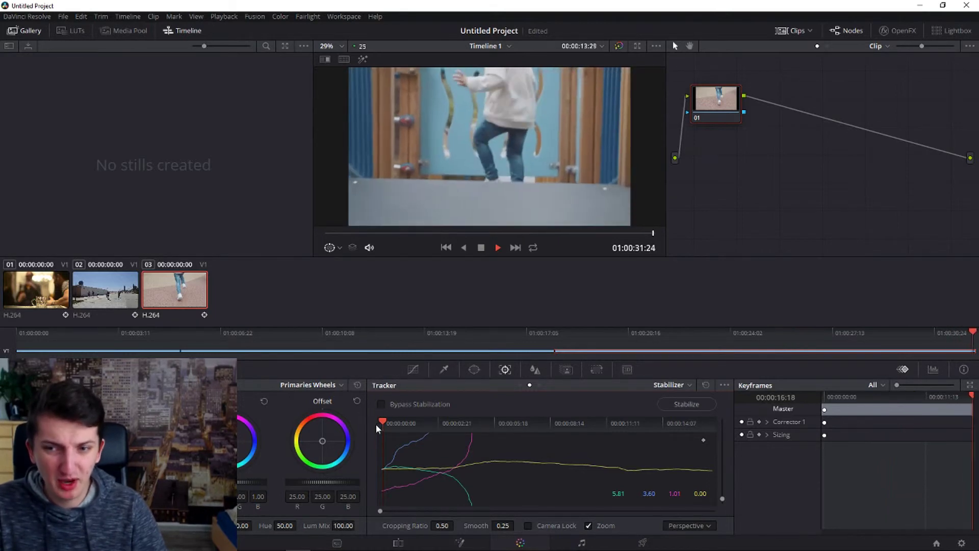
# Undo the third clip's stabilization and return to the beginning of that clip
pyautogui.press('Home')
pyautogui.hotkey('ctrl', 'z')
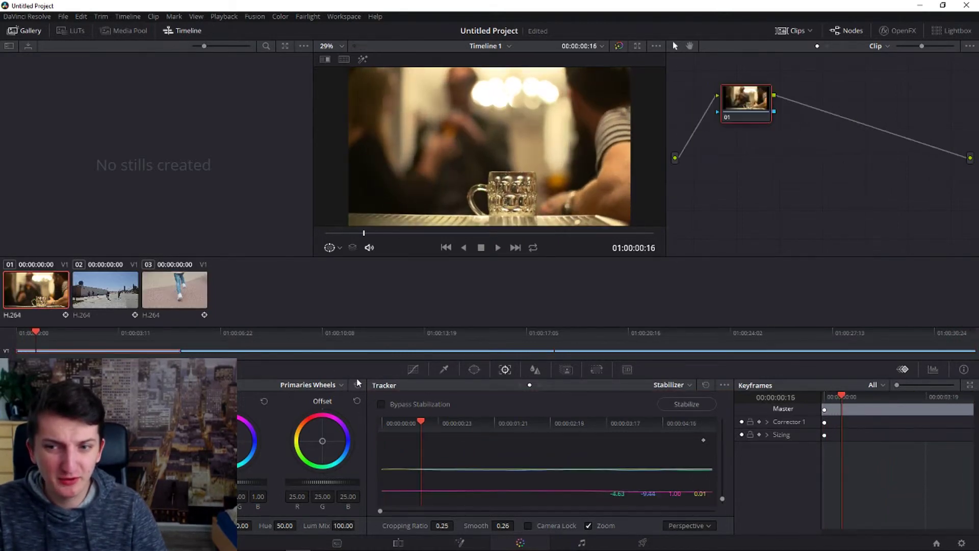
pyautogui.click(381, 421)
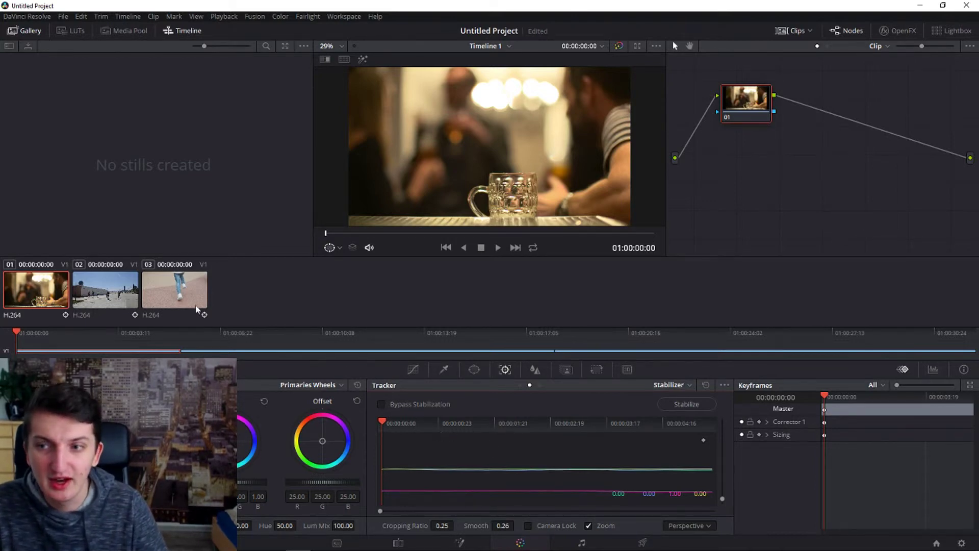
pyautogui.click(179, 302)
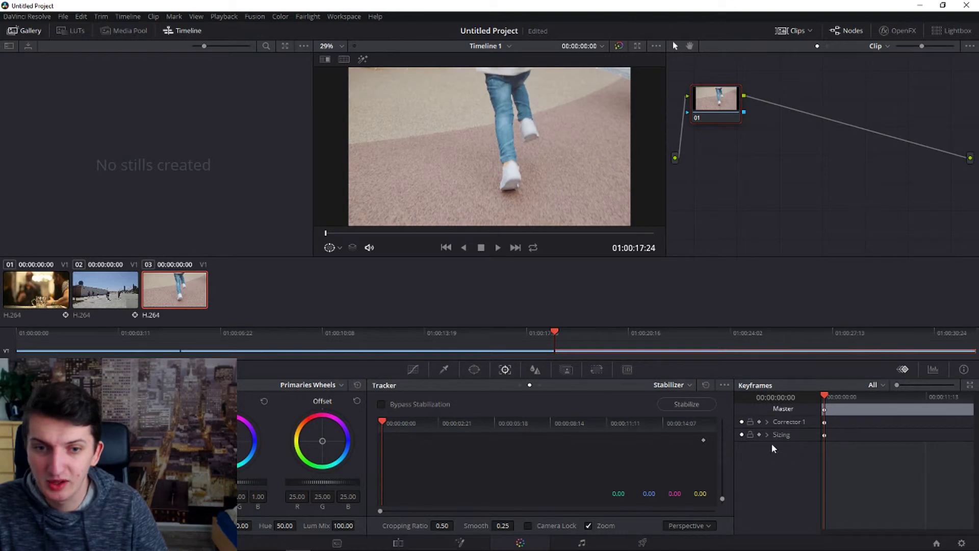
# Switch the third clip's tracker to the Classic Stabilizer and set its tracking type to Point Tracker
pyautogui.click(688, 386)
pyautogui.click(680, 410)
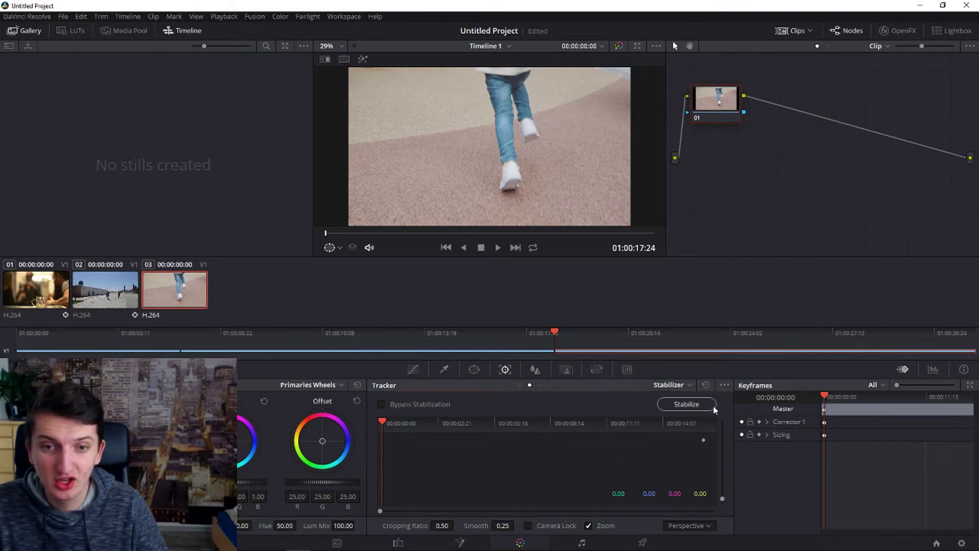
pyautogui.click(725, 384)
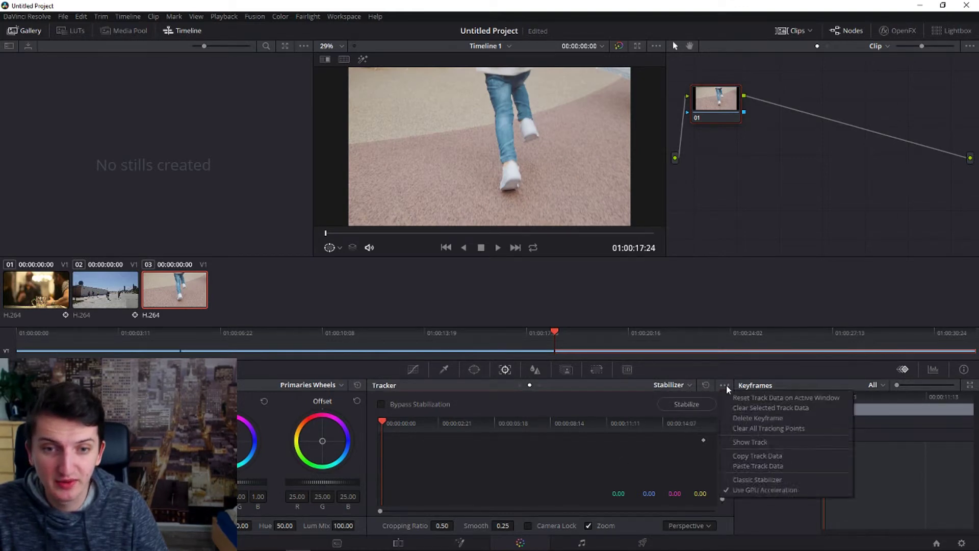
pyautogui.click(778, 481)
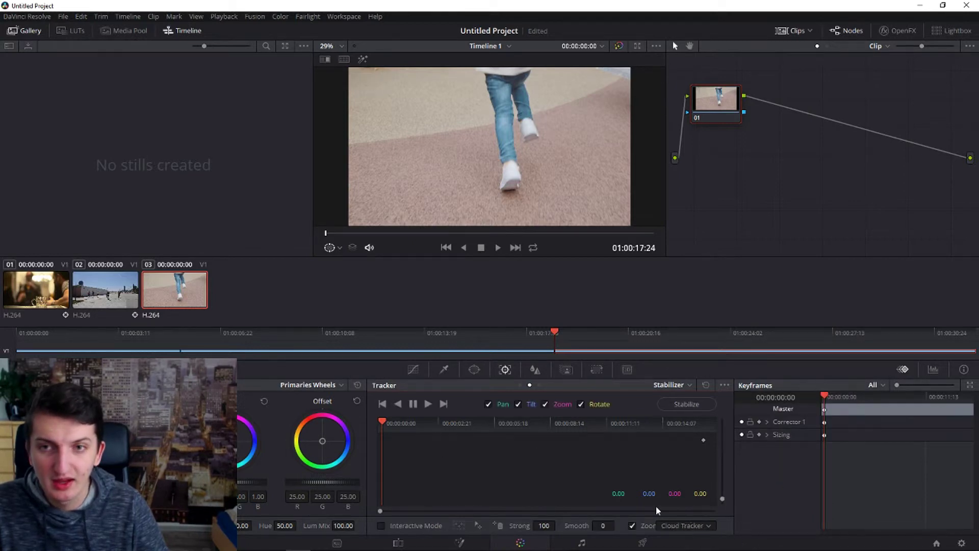
pyautogui.click(677, 525)
pyautogui.click(681, 512)
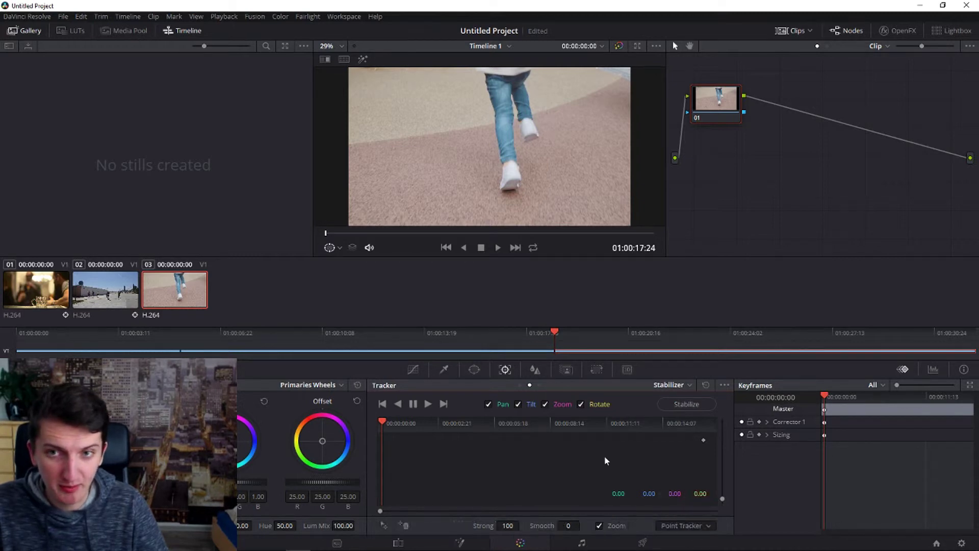
# Enable the viewer's OpenFX Overlay and add two tracking points, on the child's raised shoe and just below the sweater's hem
pyautogui.click(383, 525)
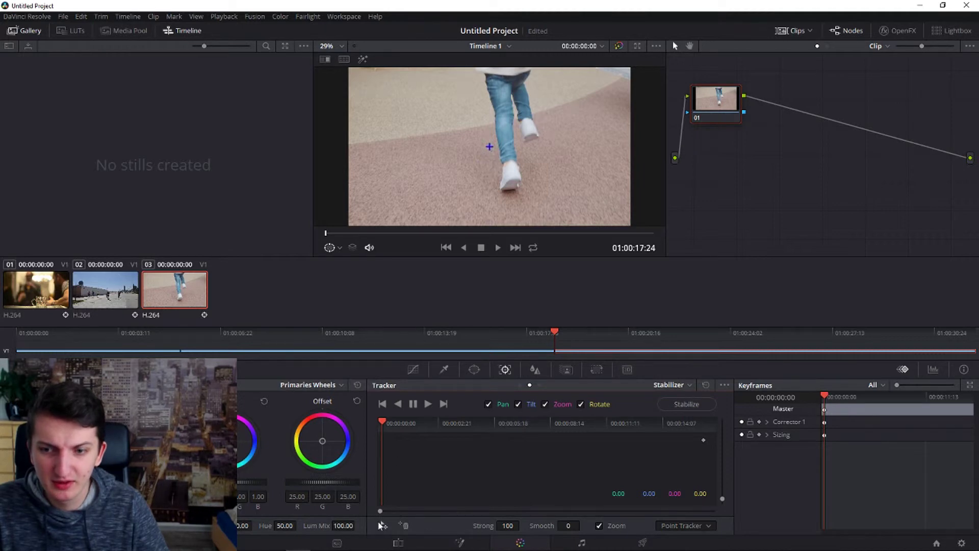
pyautogui.click(340, 248)
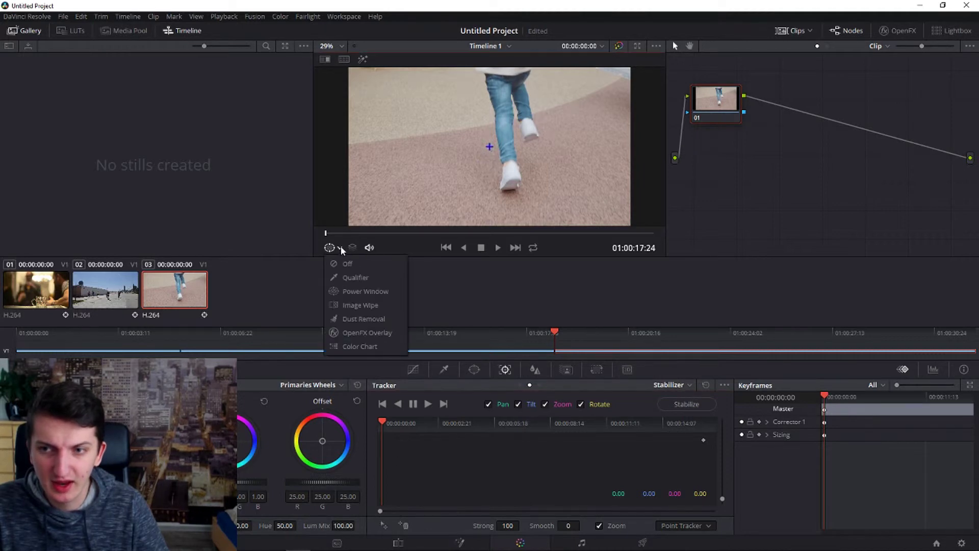
pyautogui.click(380, 332)
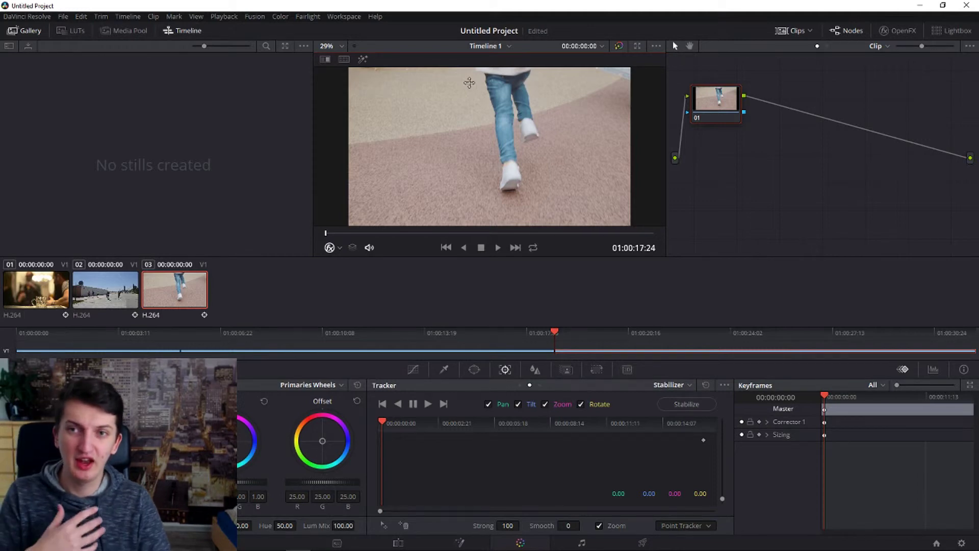
pyautogui.click(527, 125)
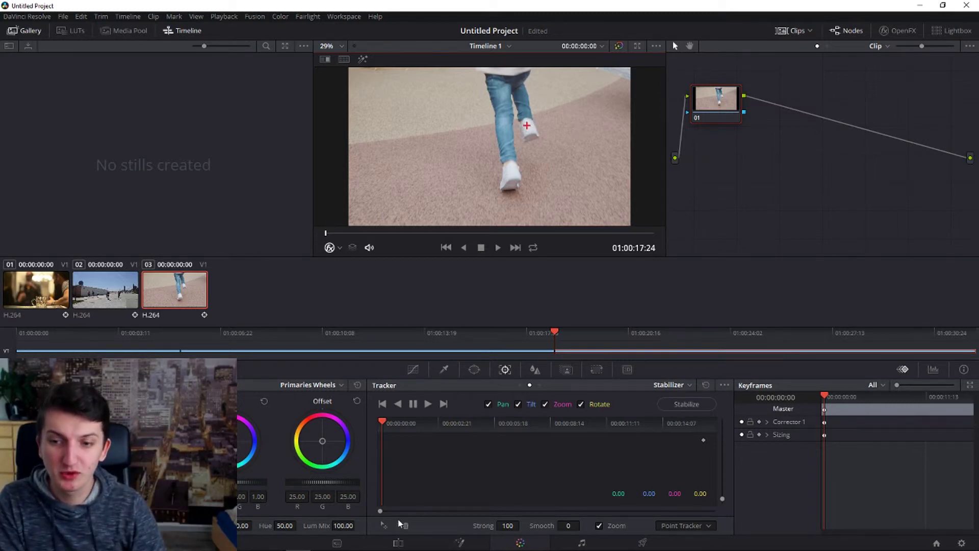
pyautogui.click(382, 527)
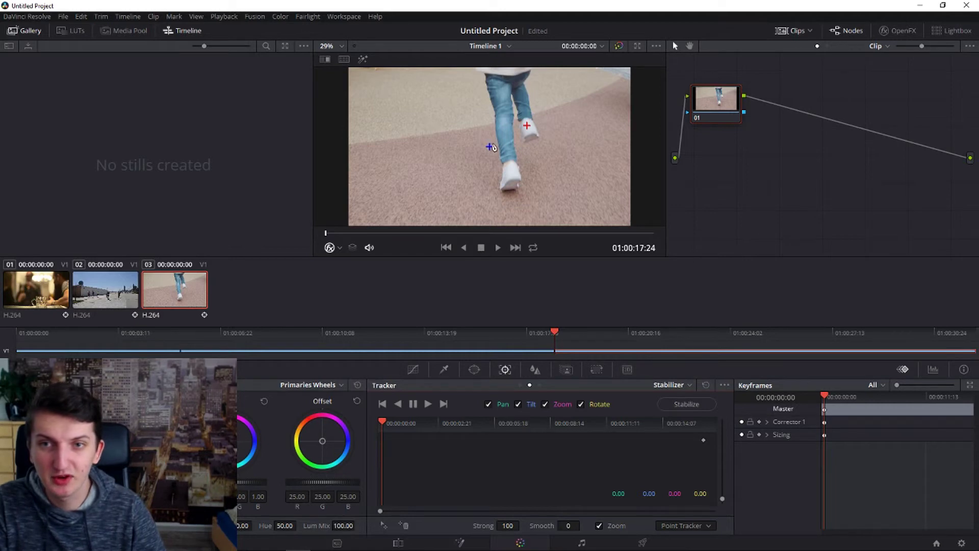
pyautogui.moveTo(490, 148); pyautogui.dragTo(499, 76)
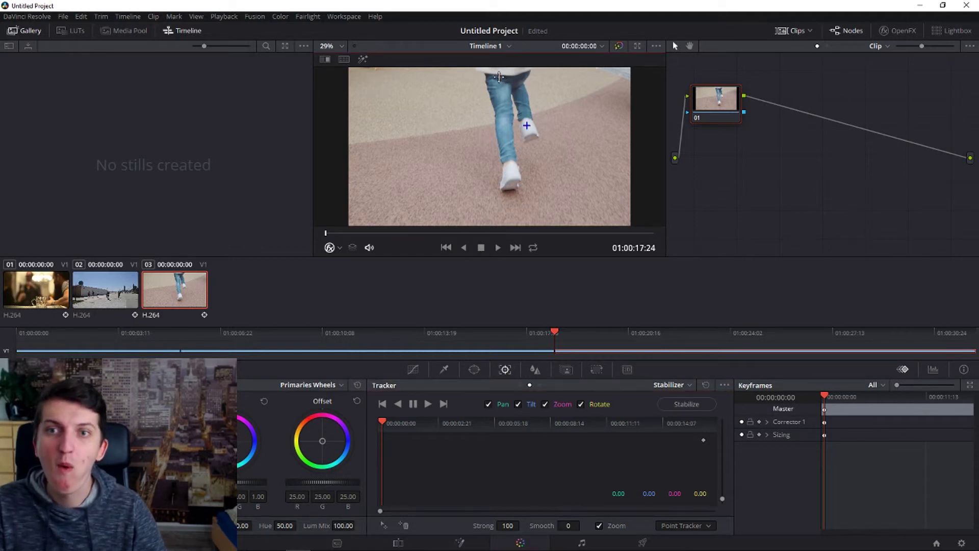
# Play the opening of the third clip to examine how the subject moves relative to the tracking points, and return to its start
pyautogui.press('space')
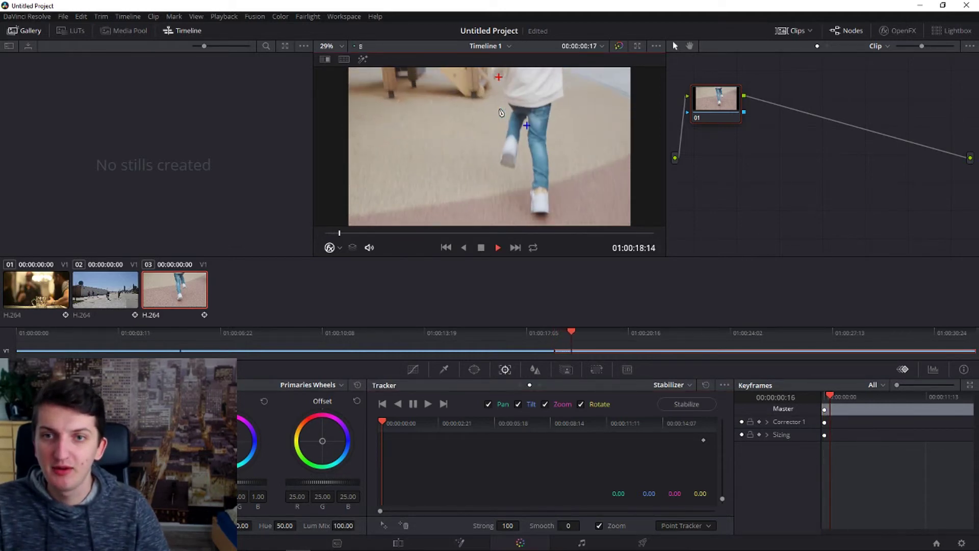
pyautogui.press('space')
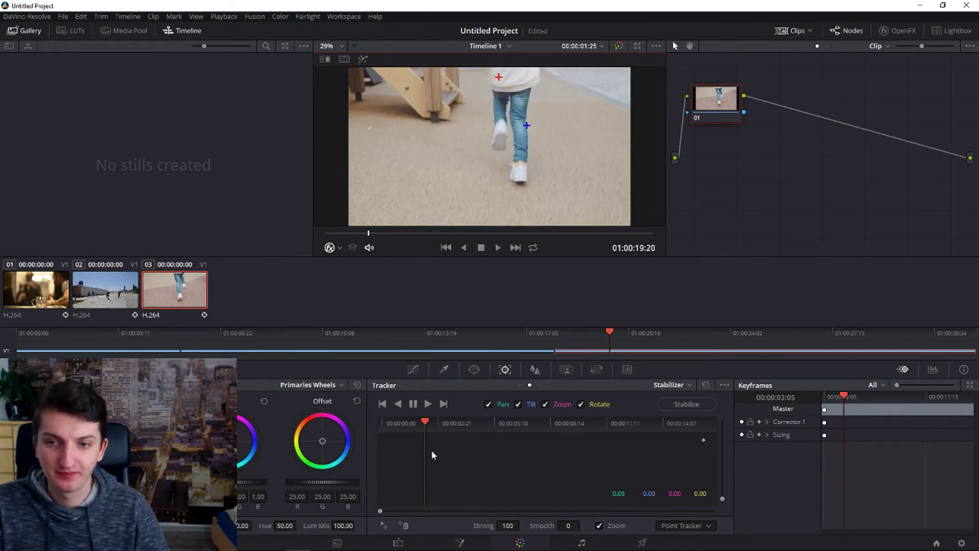
pyautogui.press('Up')
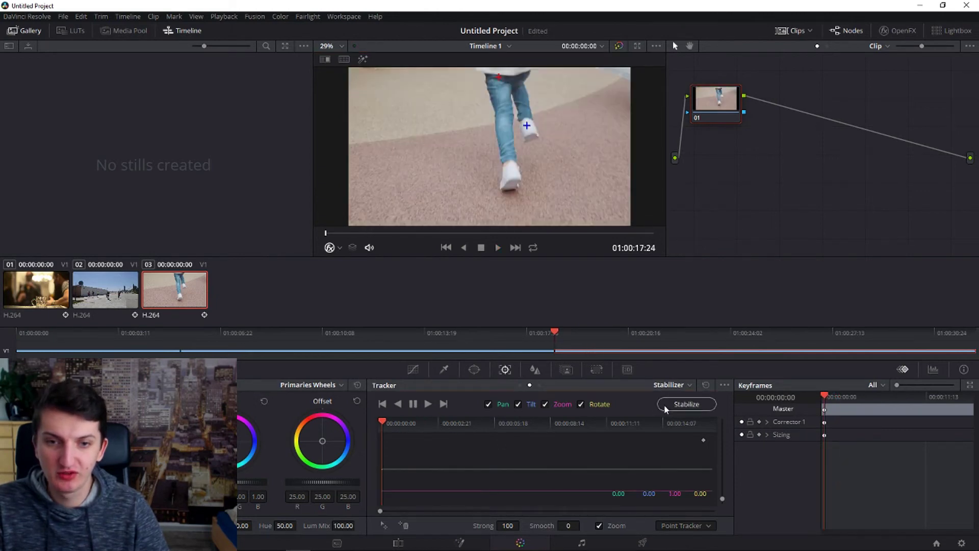
# Reposition the tracking points, moving the upper one onto the child's front shoe and the other just beside the raised shoe
pyautogui.click(533, 128)
pyautogui.moveTo(499, 76); pyautogui.dragTo(512, 175)
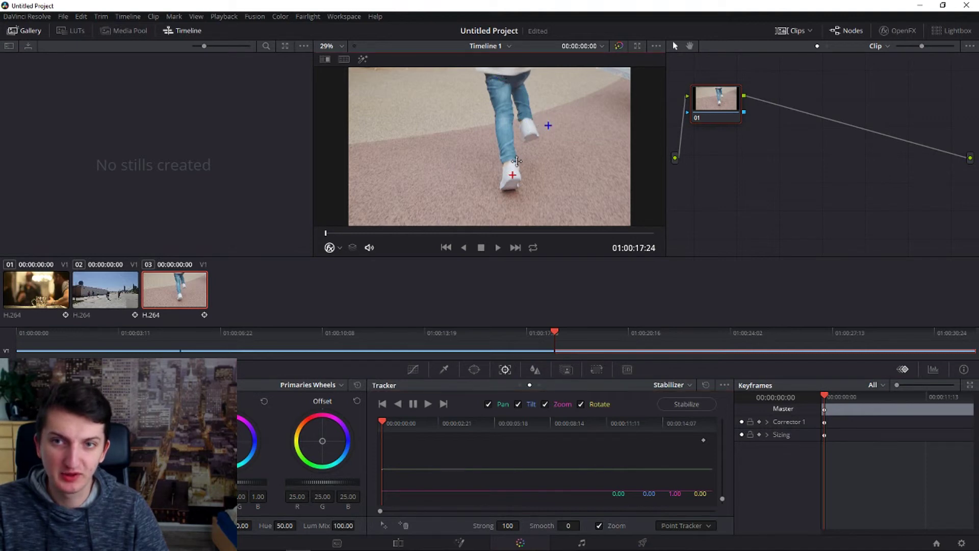